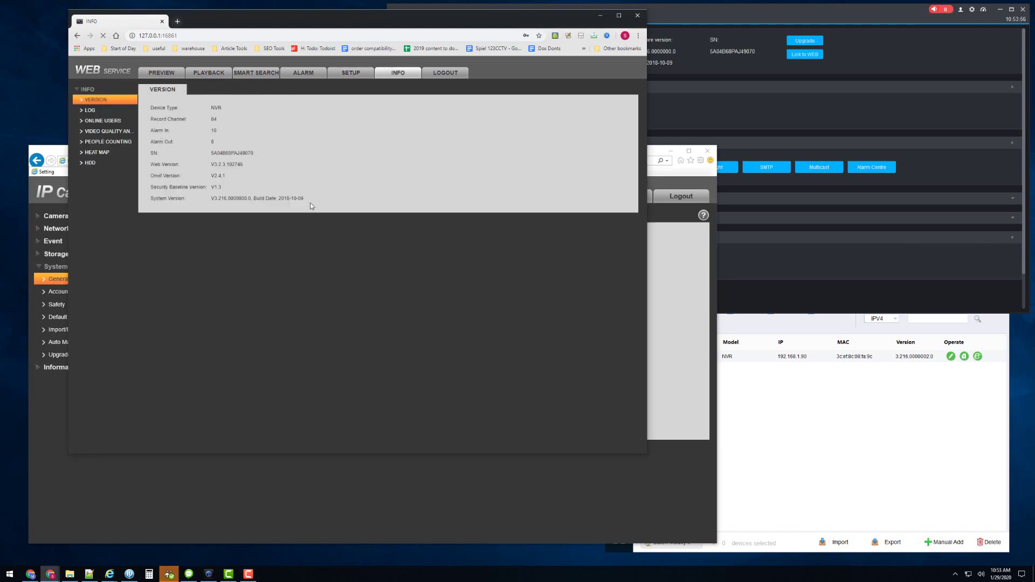
# Step: Compare NVR and camera firmware versions, then check the camera's Date&Time (2020-01-01, GMT+08:00)
pyautogui.moveTo(311, 206); pyautogui.dragTo(210, 200)
pyautogui.click(195, 278)
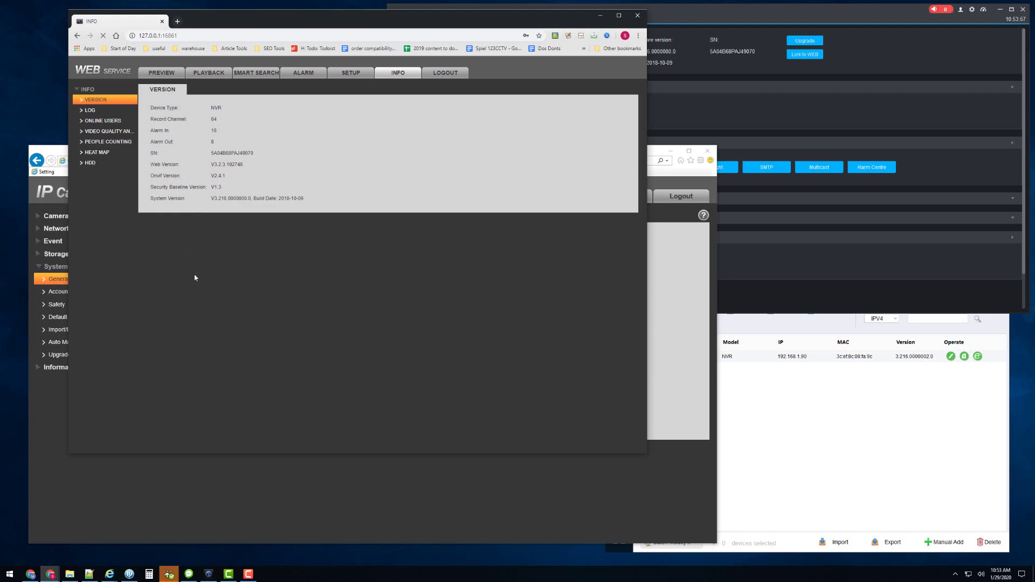
pyautogui.click(152, 495)
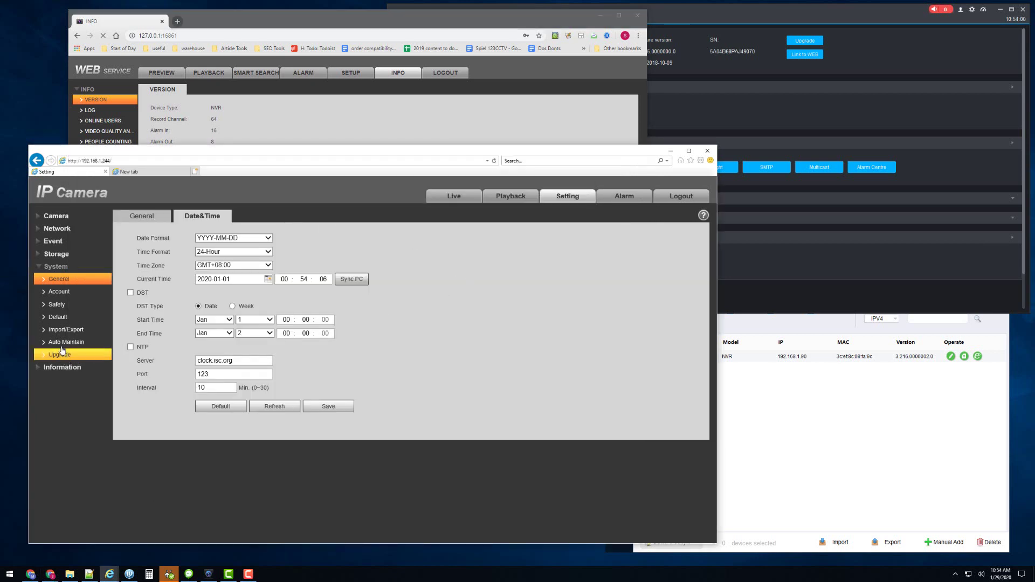
pyautogui.click(57, 369)
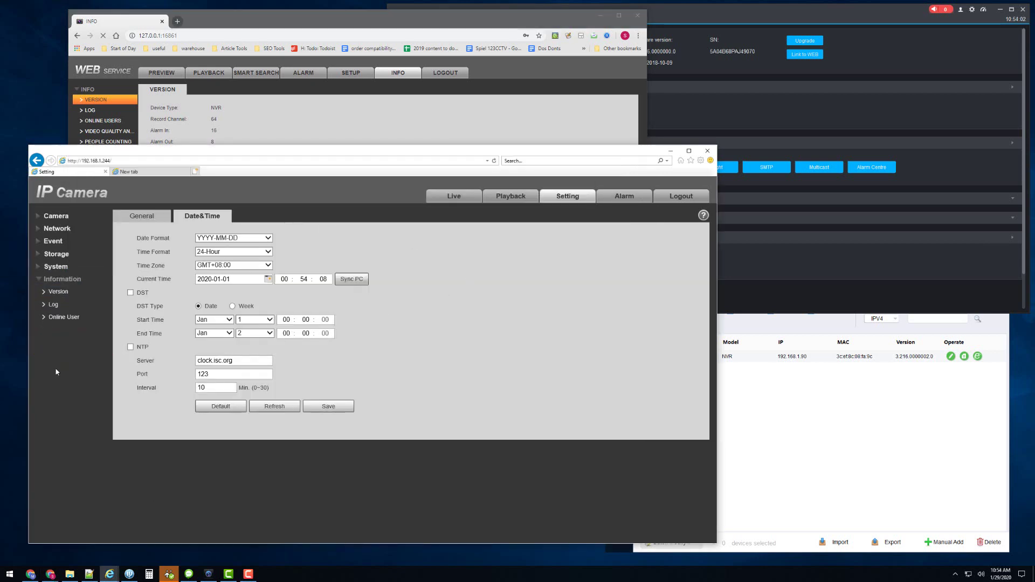
pyautogui.click(58, 291)
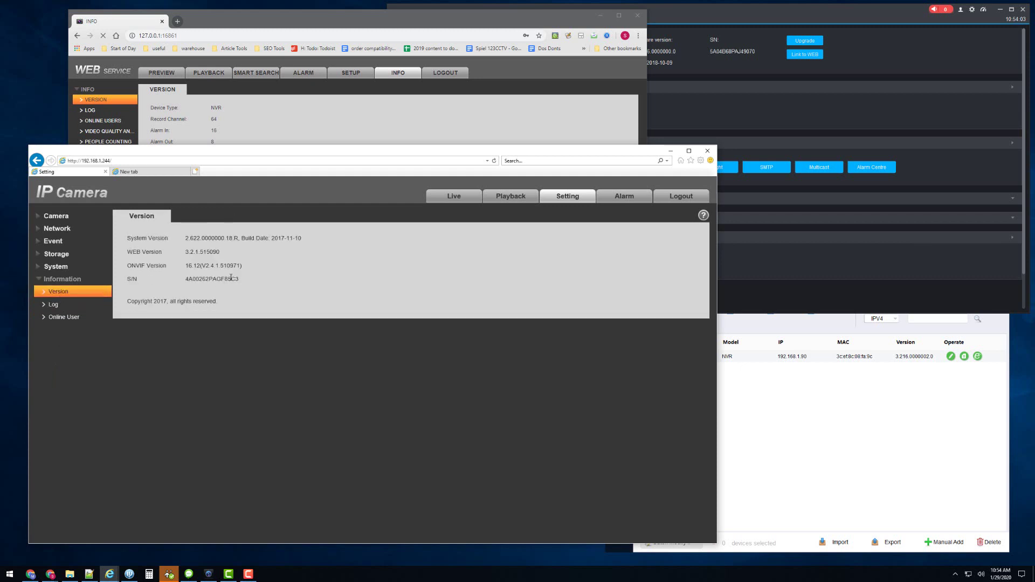
pyautogui.moveTo(246, 238); pyautogui.dragTo(185, 238)
pyautogui.click(310, 241)
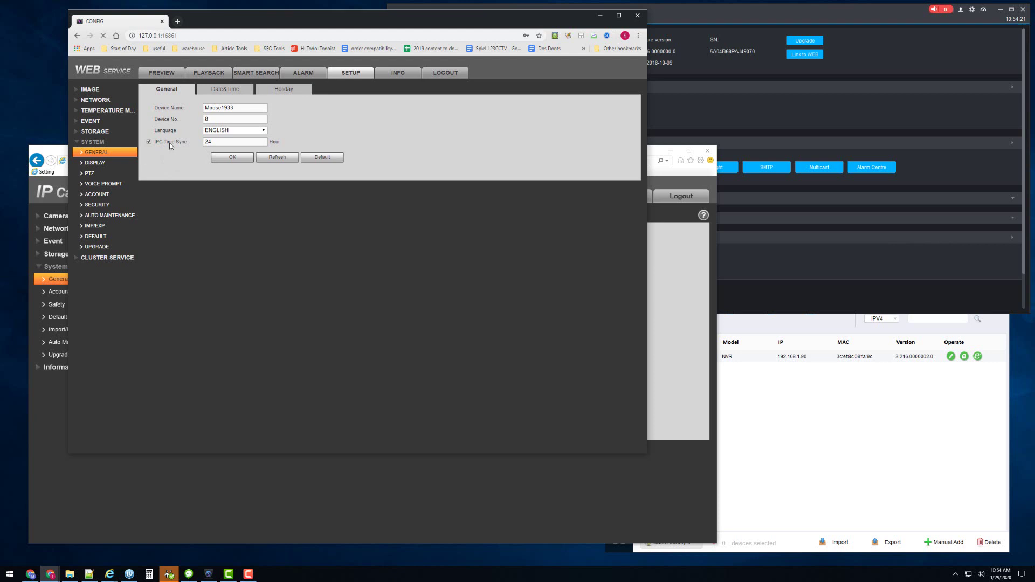
pyautogui.click(58, 433)
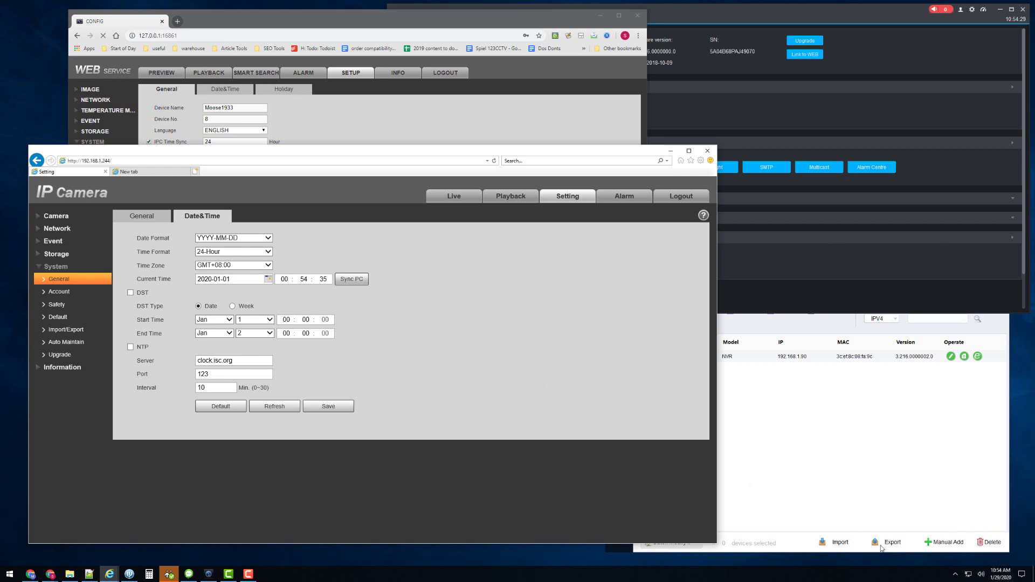
pyautogui.moveTo(1005, 573)
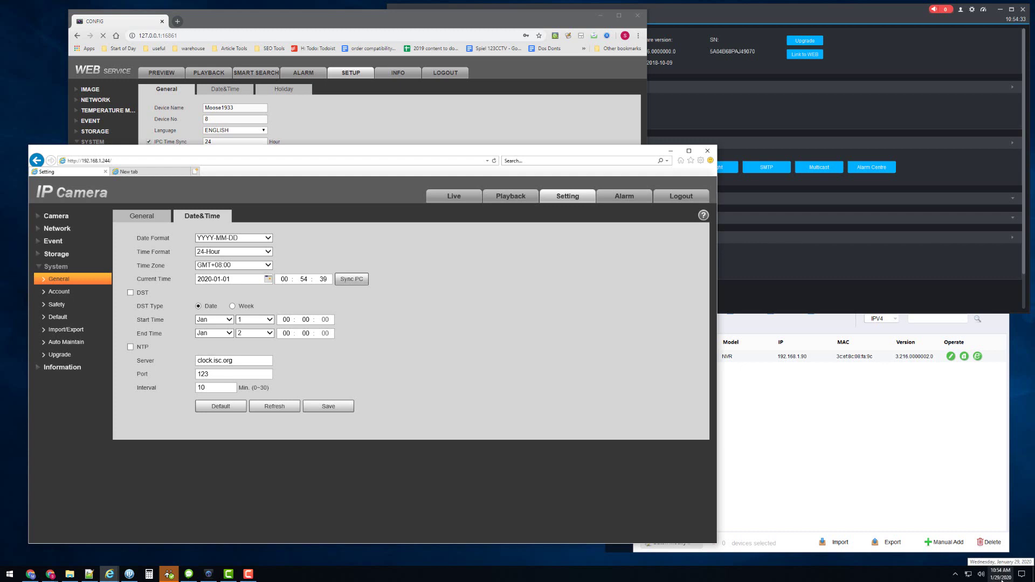
# Step: Open the NVR's Remote Device list in SmartPSS and start a manual camera add
pyautogui.click(354, 132)
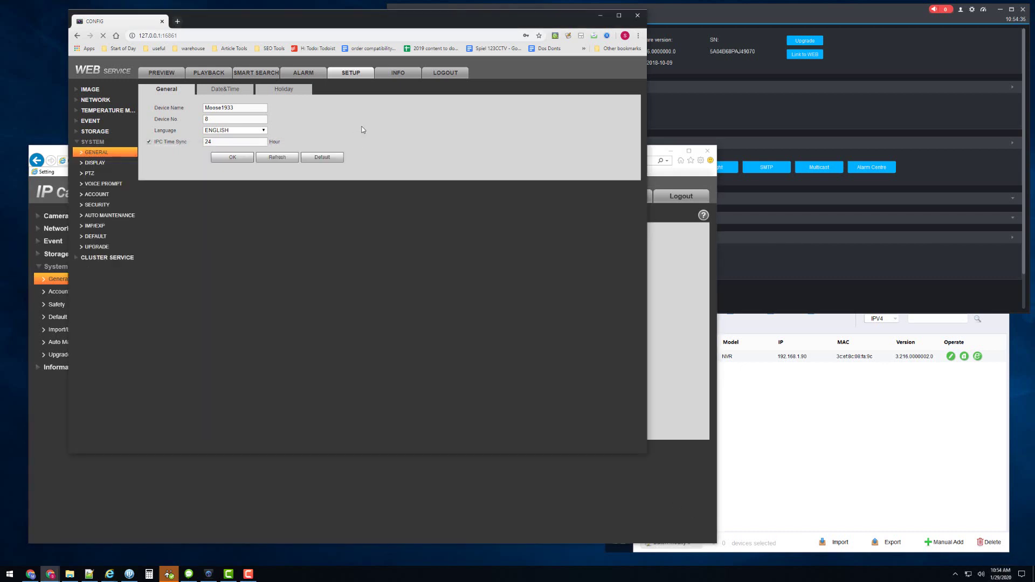
pyautogui.click(688, 109)
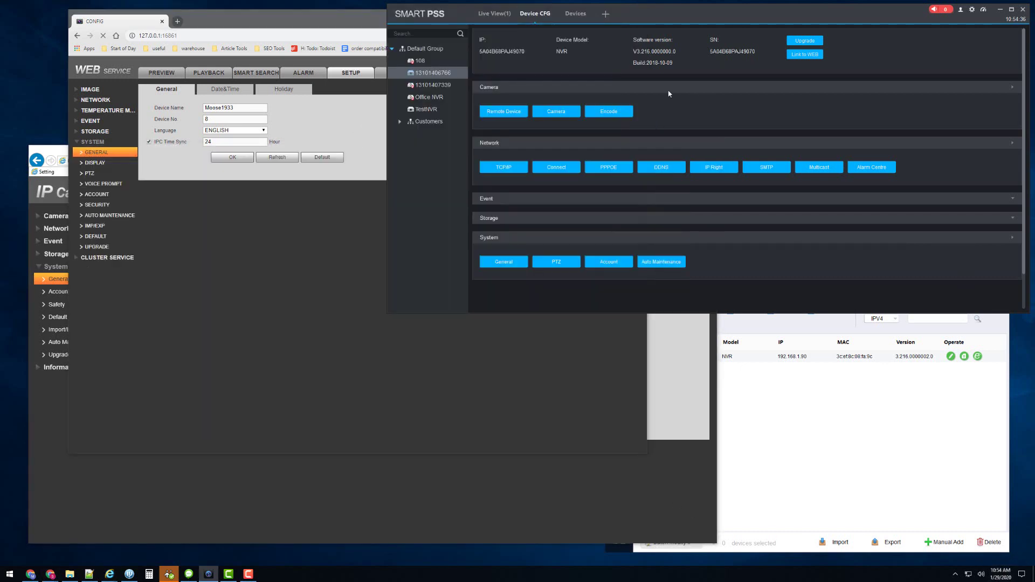
pyautogui.click(503, 112)
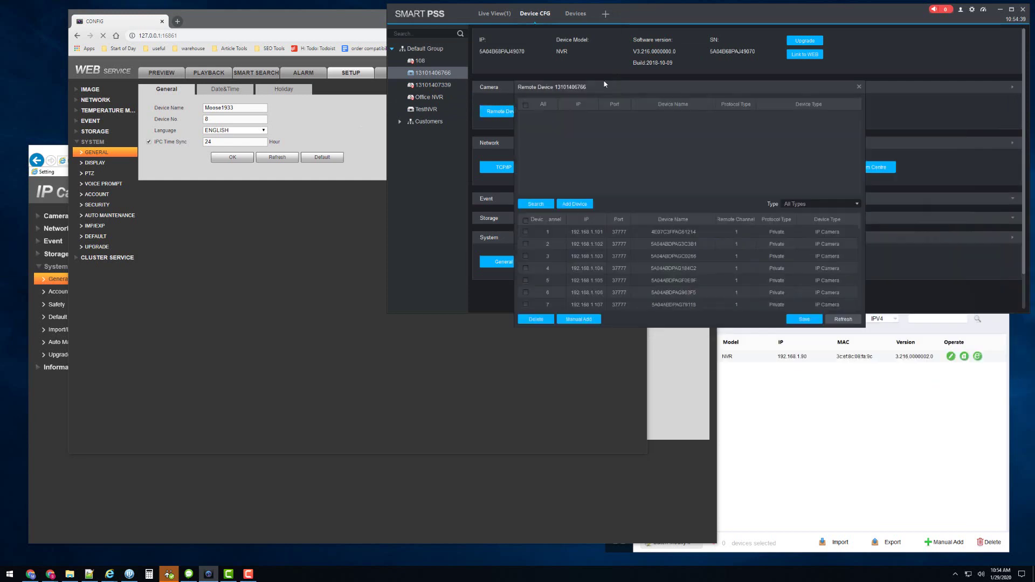
pyautogui.moveTo(604, 84); pyautogui.dragTo(523, 19)
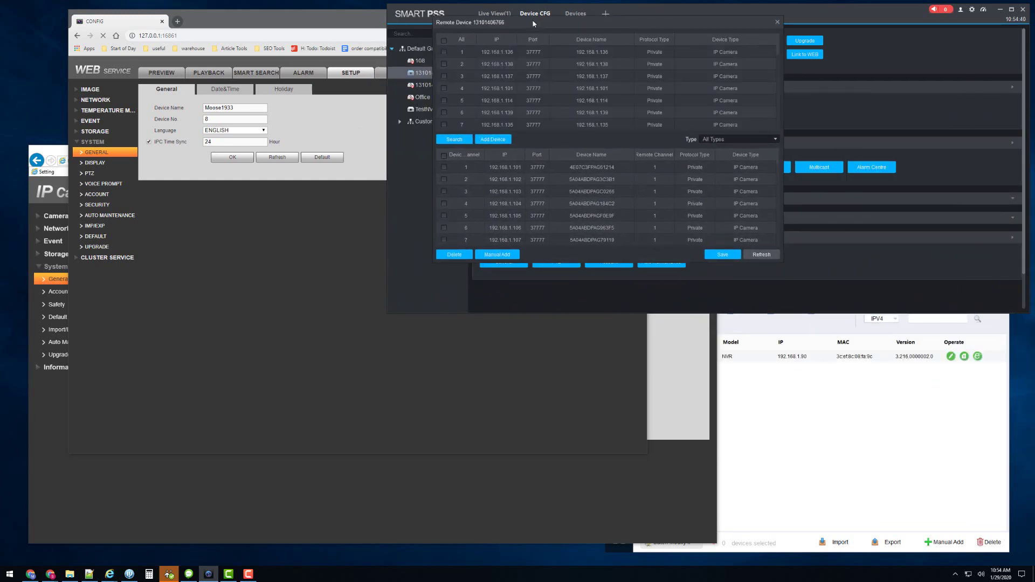
pyautogui.click(494, 256)
pyautogui.moveTo(994, 238); pyautogui.dragTo(586, 185)
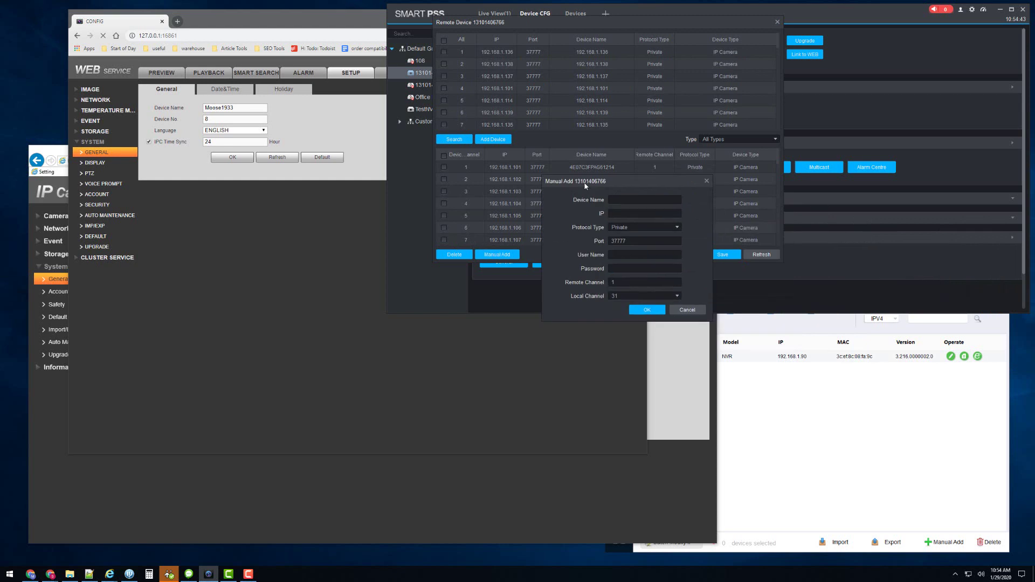
pyautogui.click(628, 200)
pyautogui.write('test')
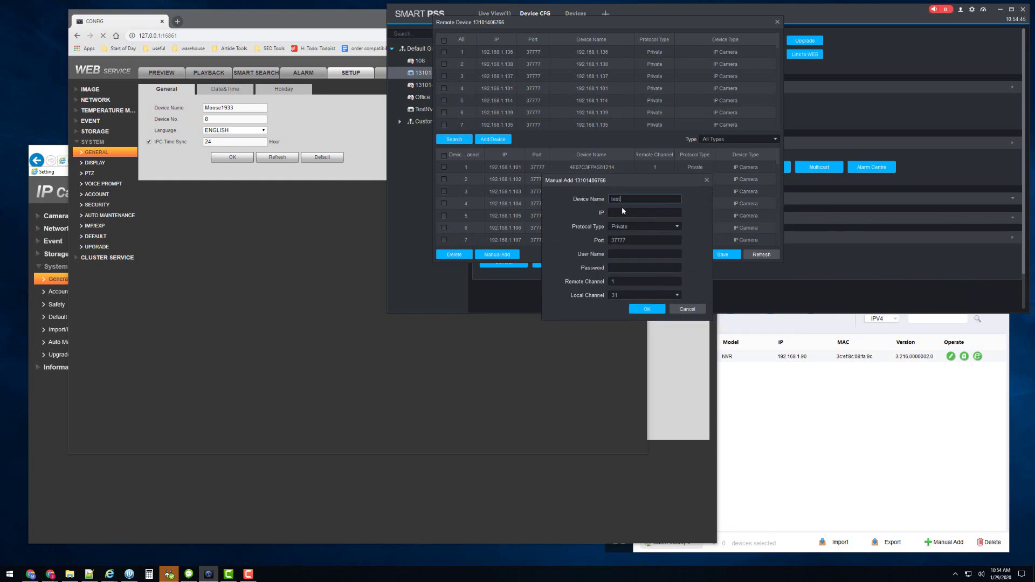
pyautogui.click(622, 209)
pyautogui.write('72.82.202.10')
pyautogui.press('Tab')
pyautogui.press('Tab')
pyautogui.press('Tab')
pyautogui.write('admin')
pyautogui.press('Tab')
pyautogui.write('a')
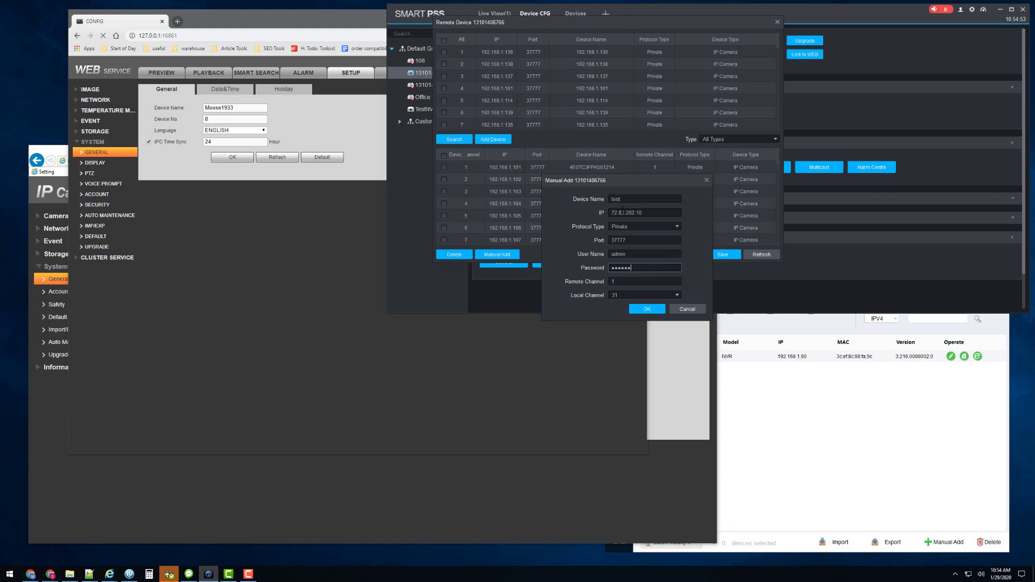
pyautogui.write('23')
pyautogui.press('Tab')
pyautogui.press('Tab')
pyautogui.press('Down')
# Step: Confirm the new camera and save the remote device list to the NVR
pyautogui.click(647, 309)
pyautogui.scroll(-10, 603, 196)
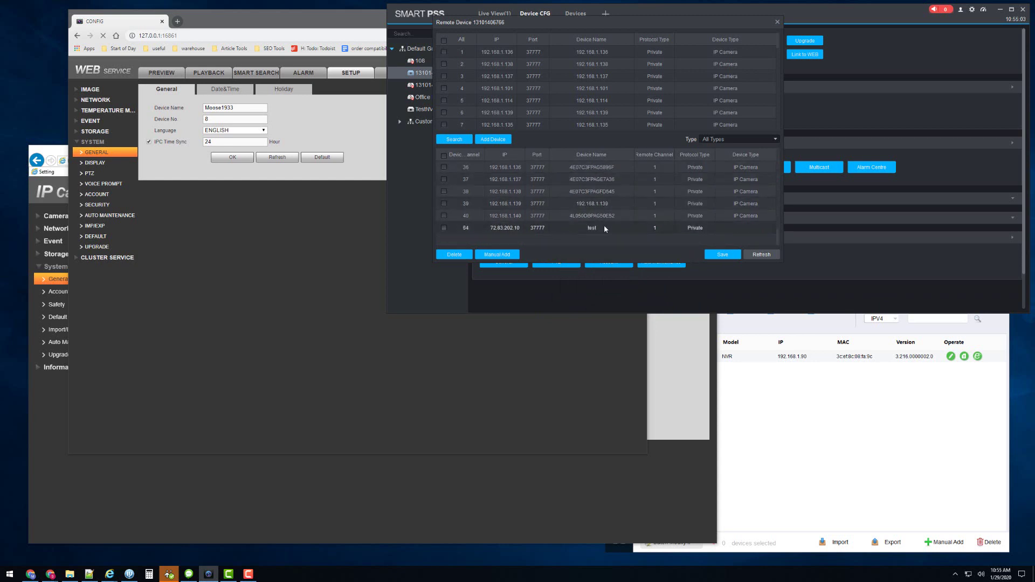
pyautogui.click(728, 254)
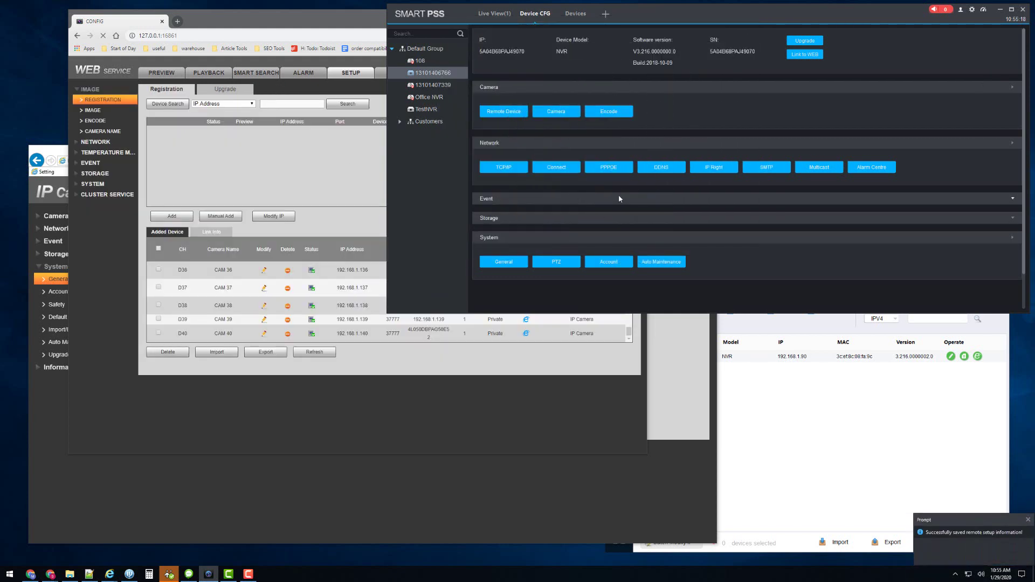
# Step: Refresh the NVR's Added Device list to show D64, IPC 'test' at 72.83.202.10
pyautogui.click(432, 373)
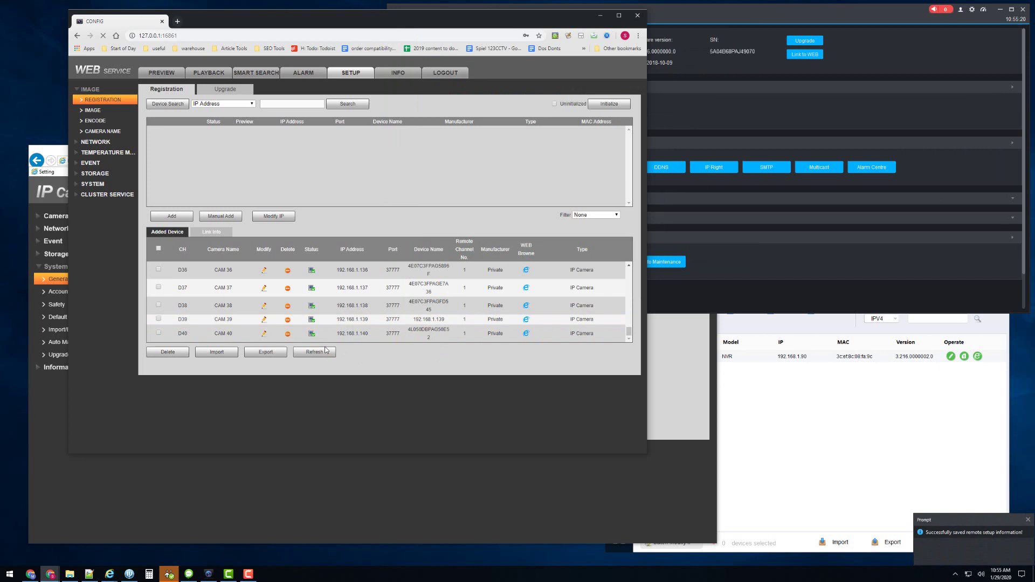
pyautogui.scroll(-1, 404, 312)
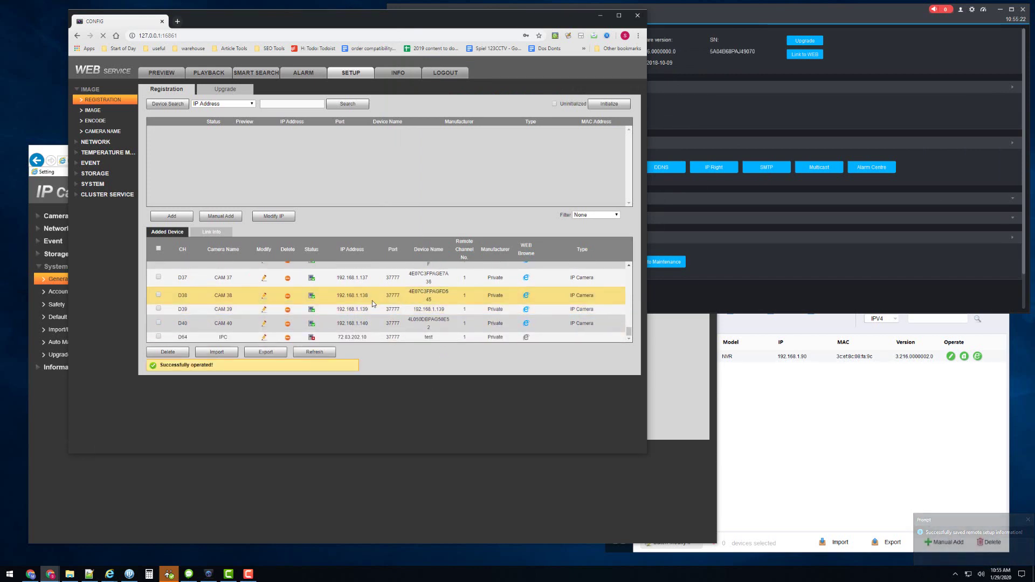
pyautogui.click(315, 353)
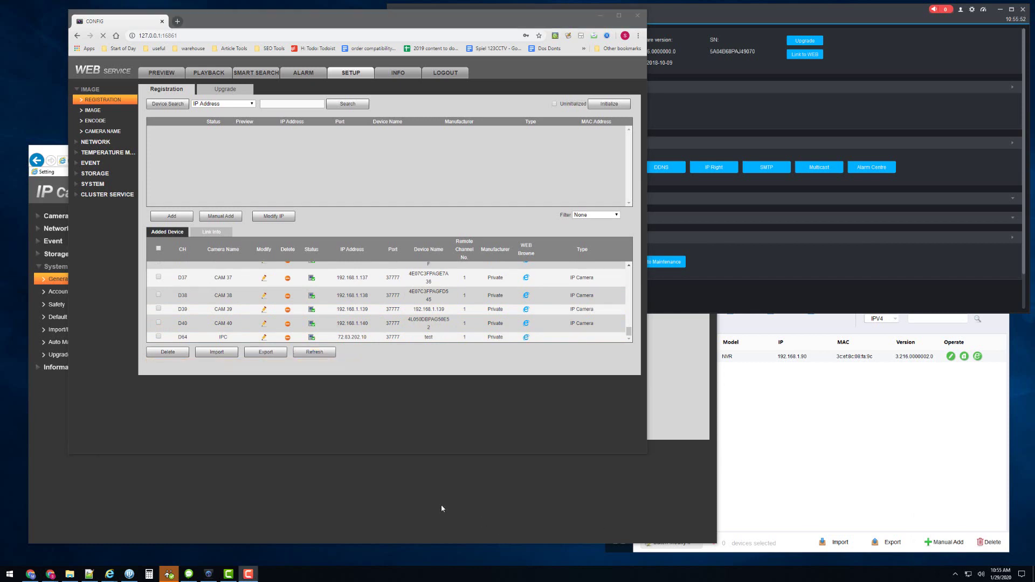
# Step: Return to the camera's web page, view live video, then reload and log in again
pyautogui.click(442, 506)
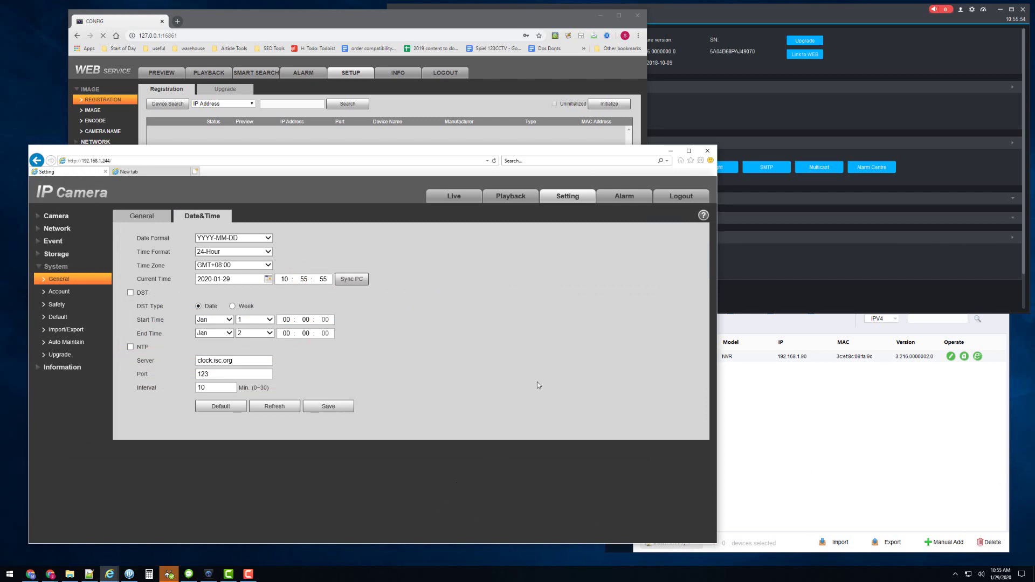
pyautogui.hotkey('alt', 'Tab')
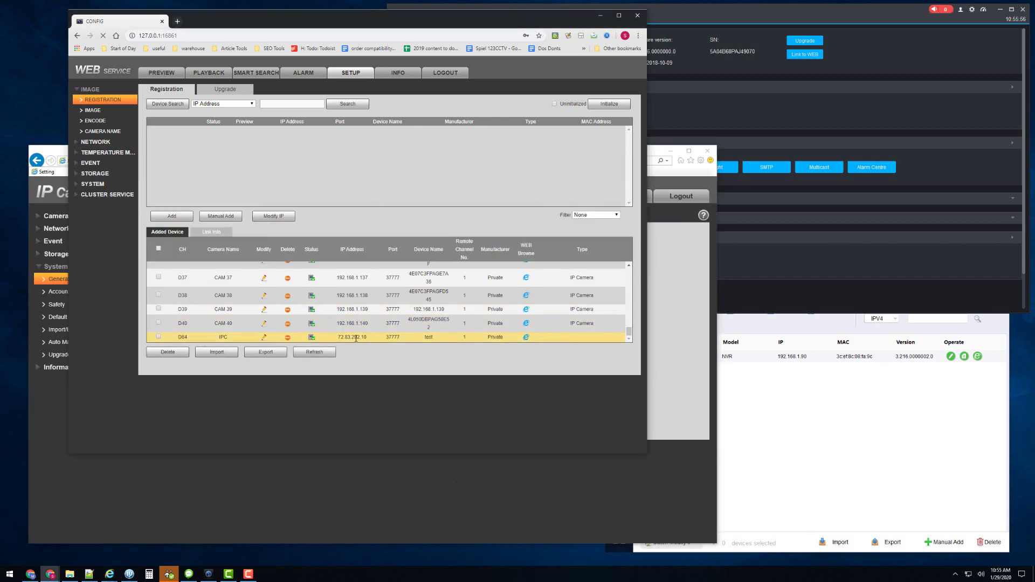
pyautogui.click(364, 487)
pyautogui.click(469, 199)
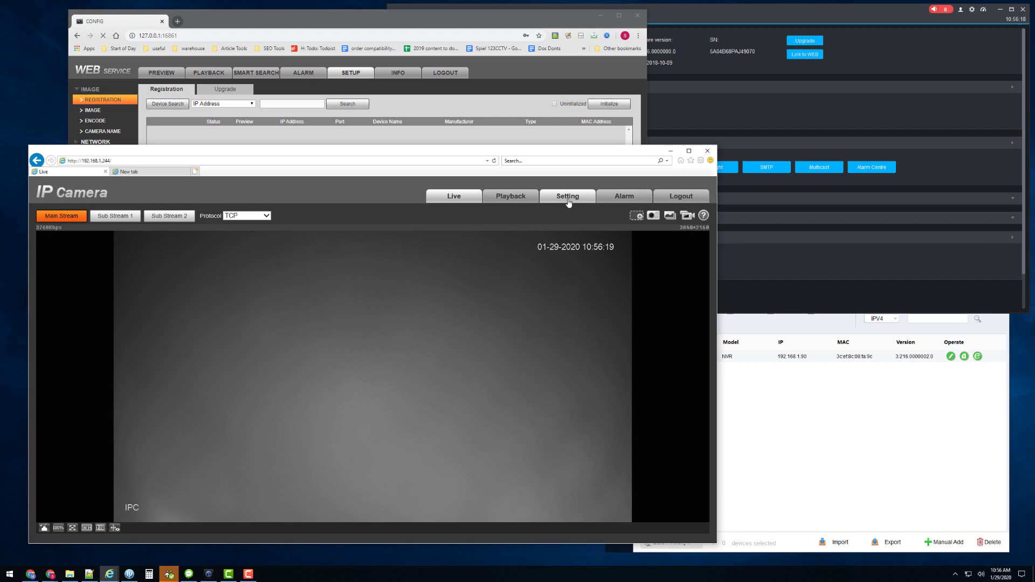
pyautogui.click(568, 200)
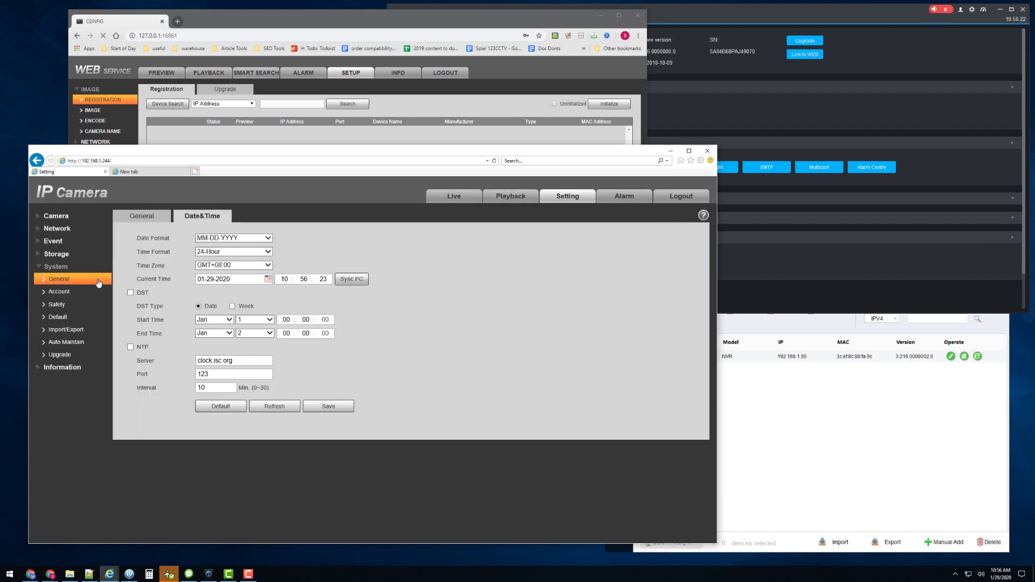
pyautogui.click(494, 162)
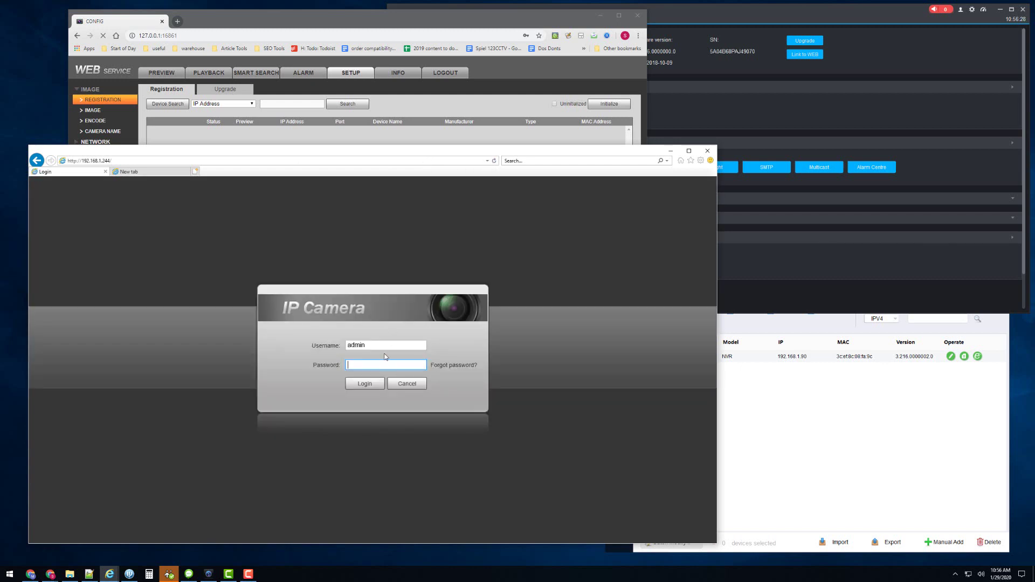
pyautogui.write('min123')
pyautogui.press('Return')
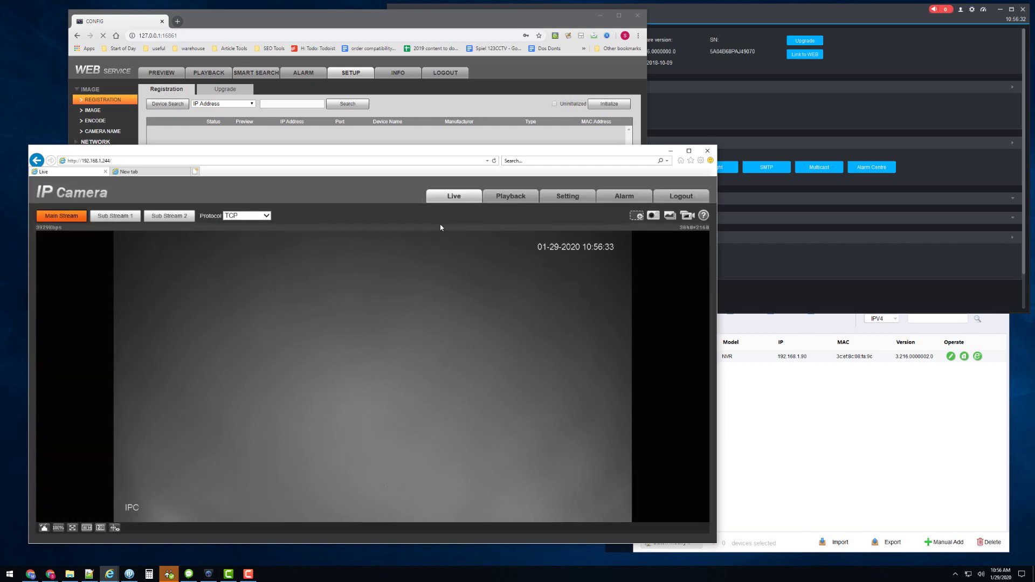
# Step: Check the camera's Date&Time settings showing 01-29-2020 in MM-DD-YYYY format
pyautogui.click(560, 197)
pyautogui.click(62, 279)
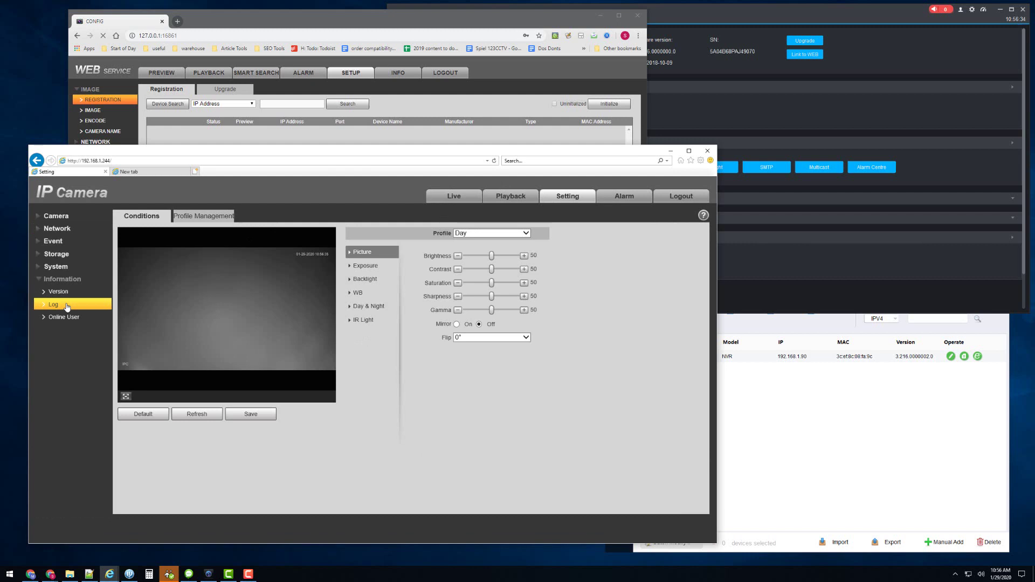
pyautogui.click(56, 265)
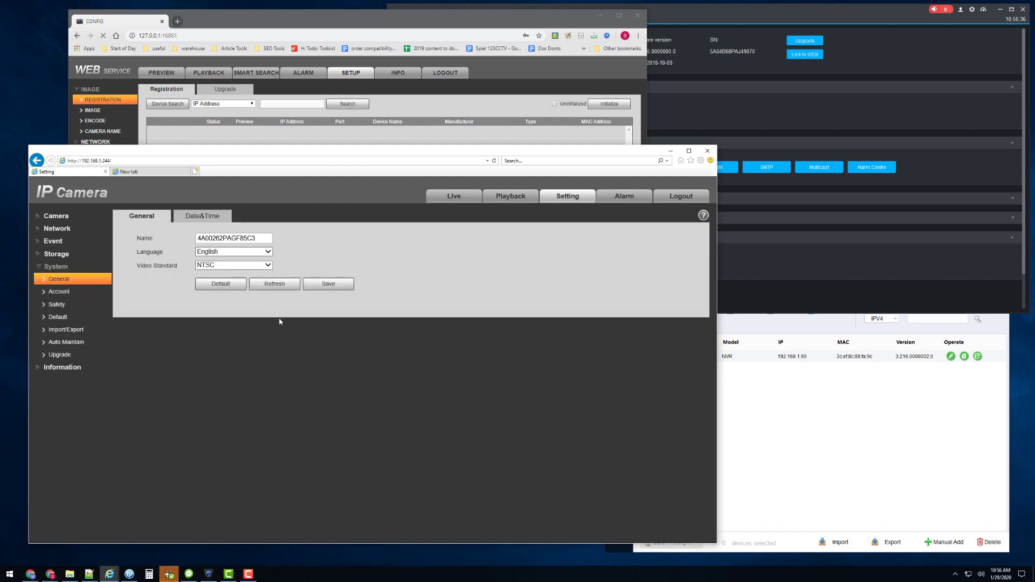
pyautogui.click(206, 217)
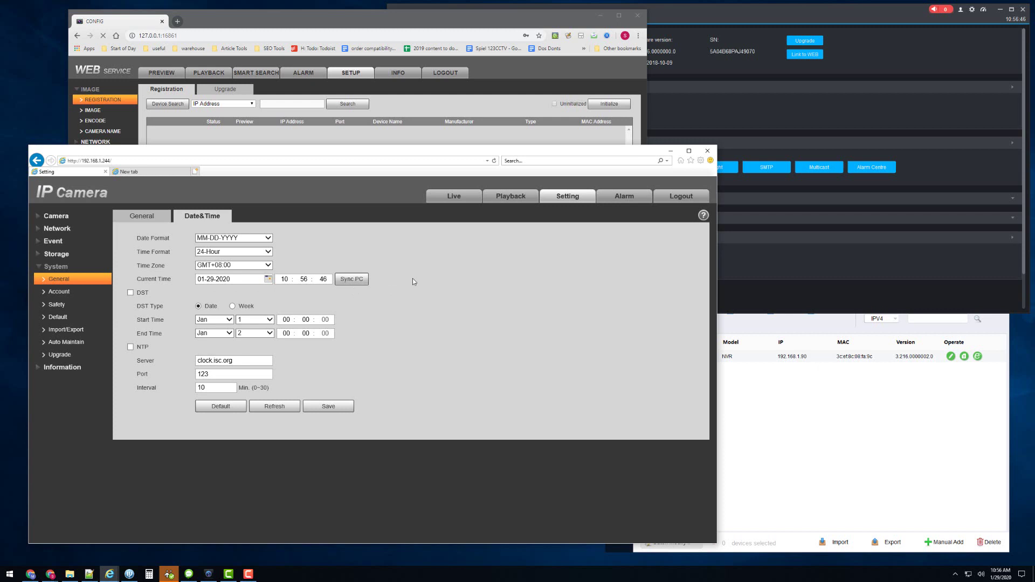
pyautogui.click(281, 22)
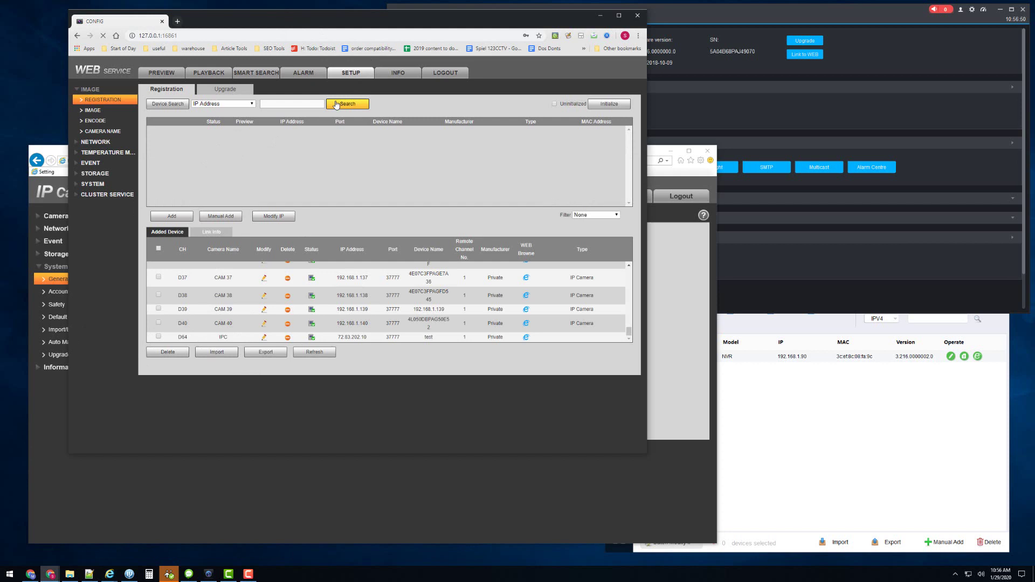
# Step: Change the NVR's IPC Time Sync interval from 24 hours to 1 hour
pyautogui.click(396, 74)
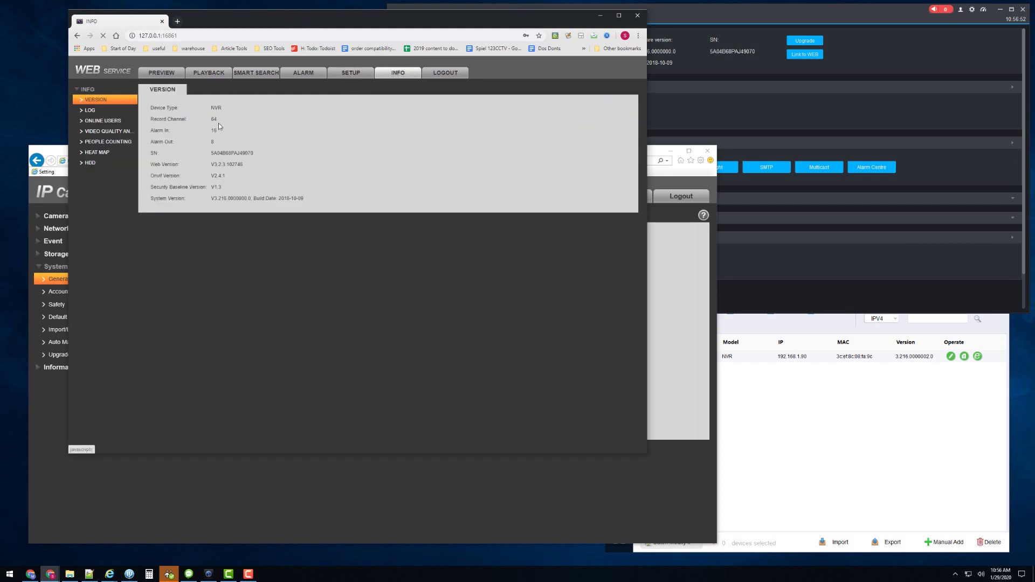
pyautogui.click(352, 74)
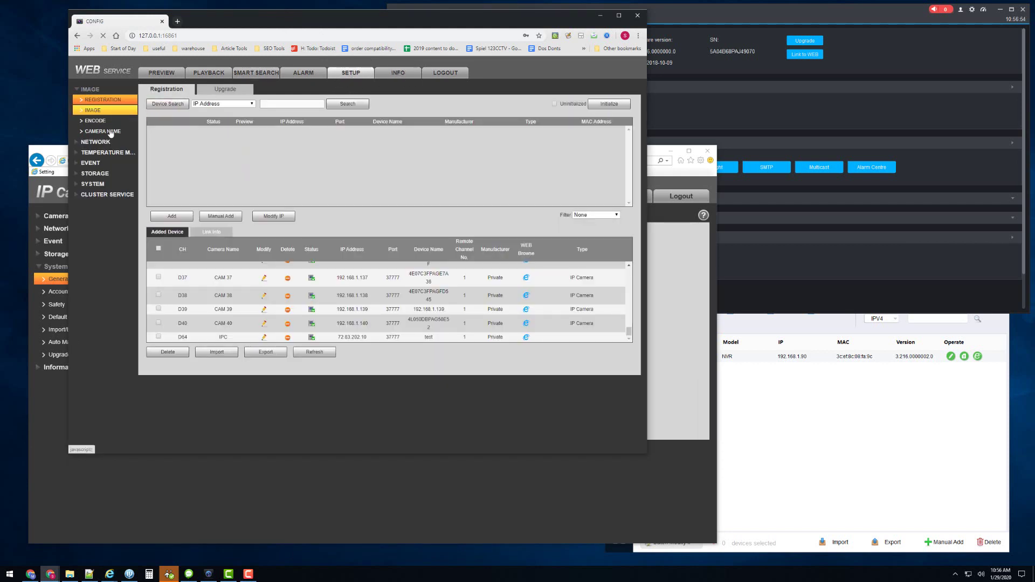
pyautogui.click(96, 152)
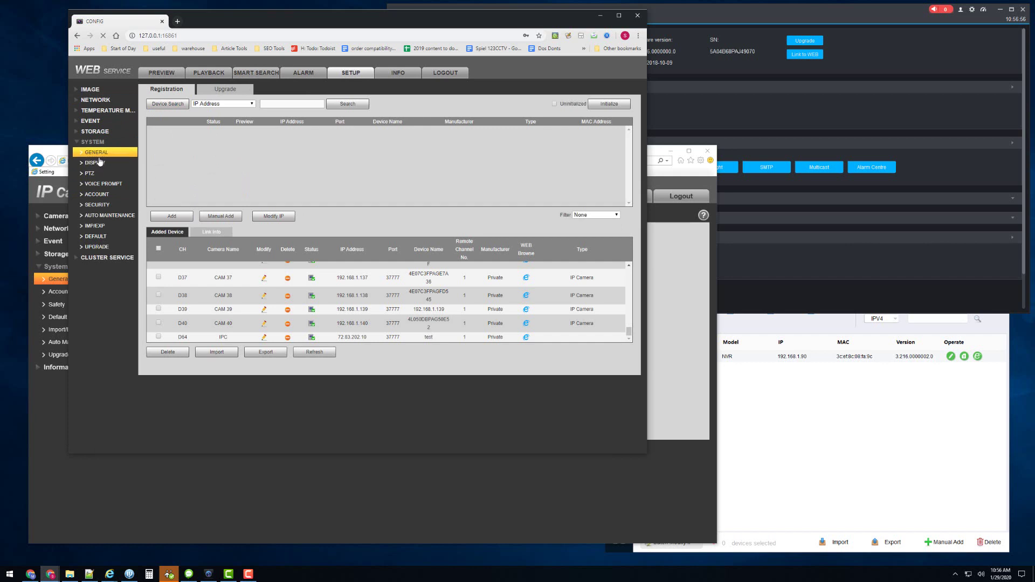
pyautogui.moveTo(226, 144); pyautogui.dragTo(191, 143)
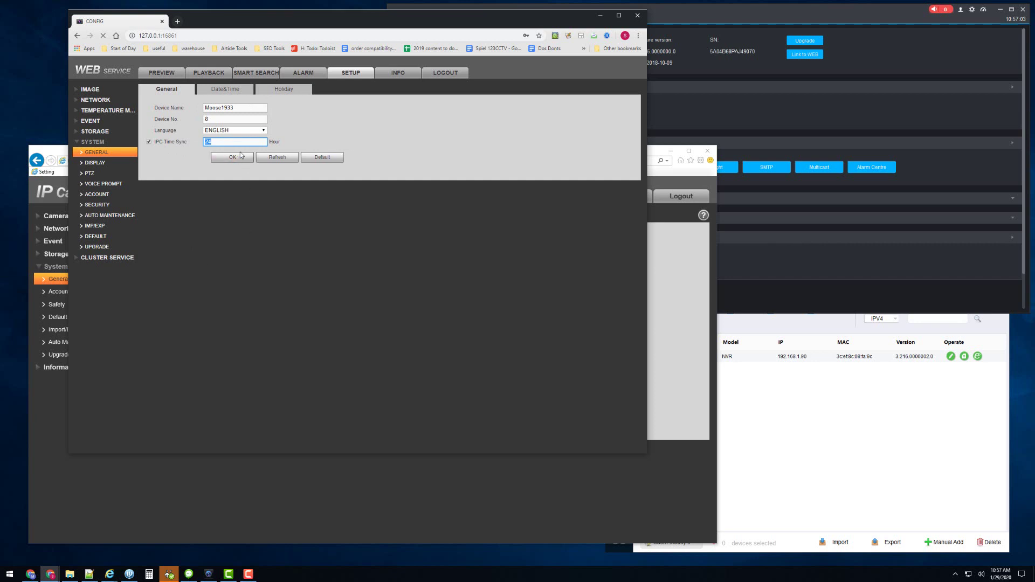
pyautogui.write('1')
# Step: Set NVR time zone GMT-05:00, weekly DST March–November, and NTP time.windows.com every 60 minutes
pyautogui.click(220, 90)
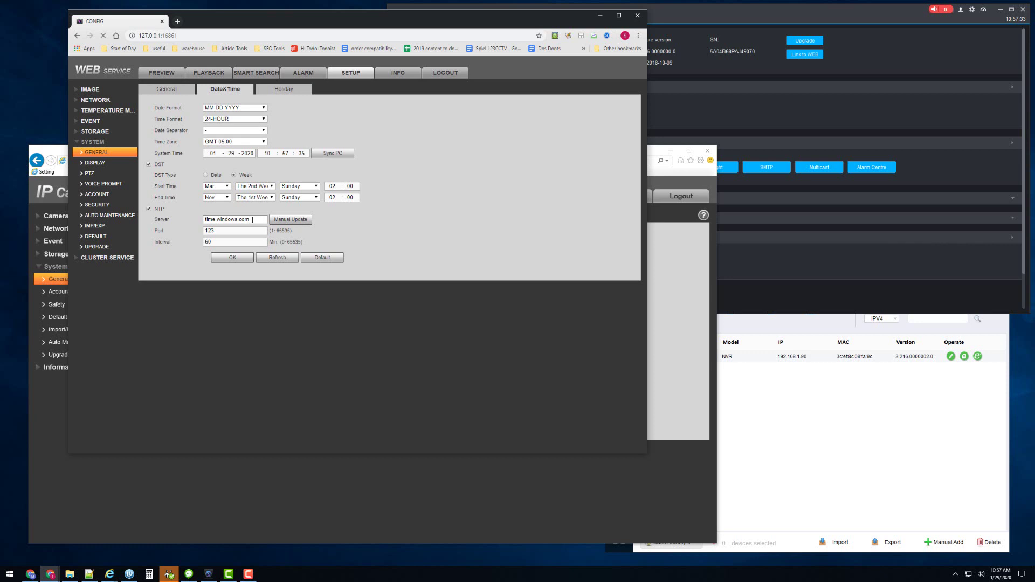
pyautogui.click(230, 242)
pyautogui.click(204, 461)
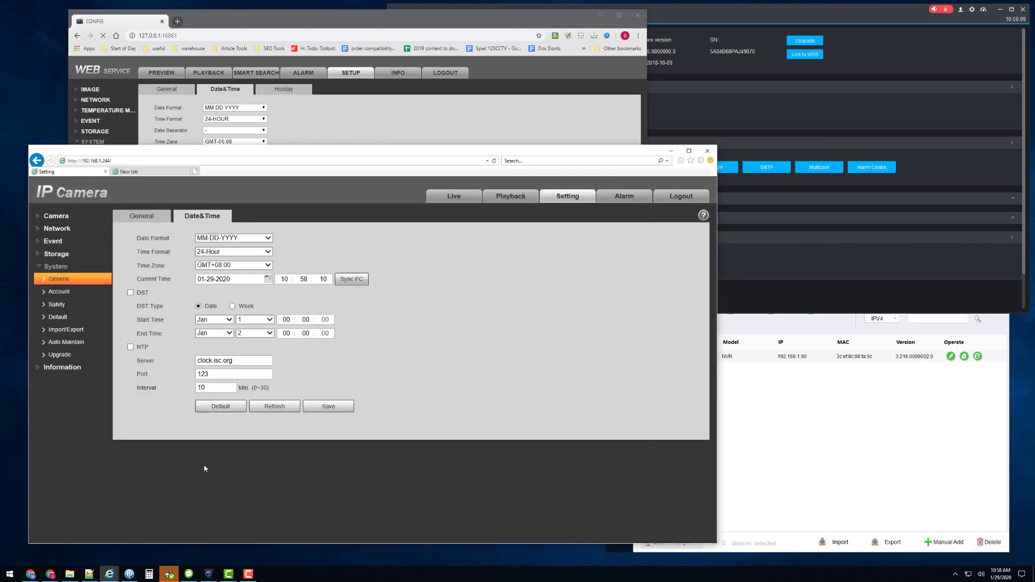
pyautogui.click(362, 122)
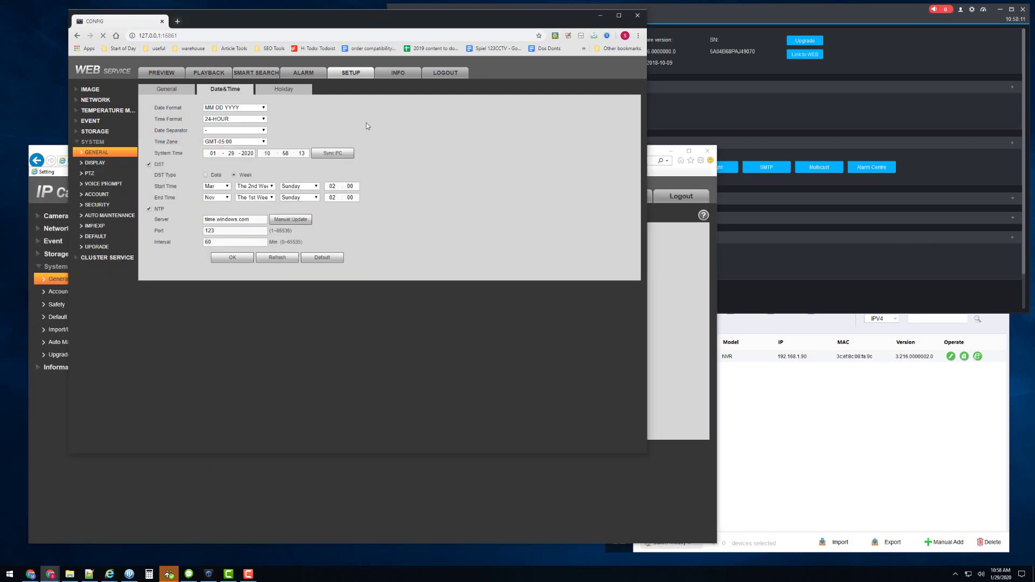